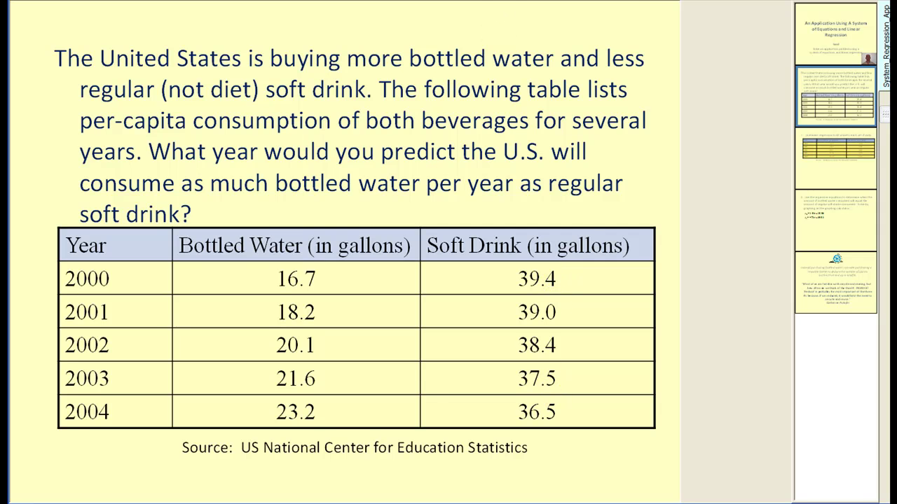
# Step: Advance to the slide asking for a linear regression fit to each beverage data set
pyautogui.press('pagedown')
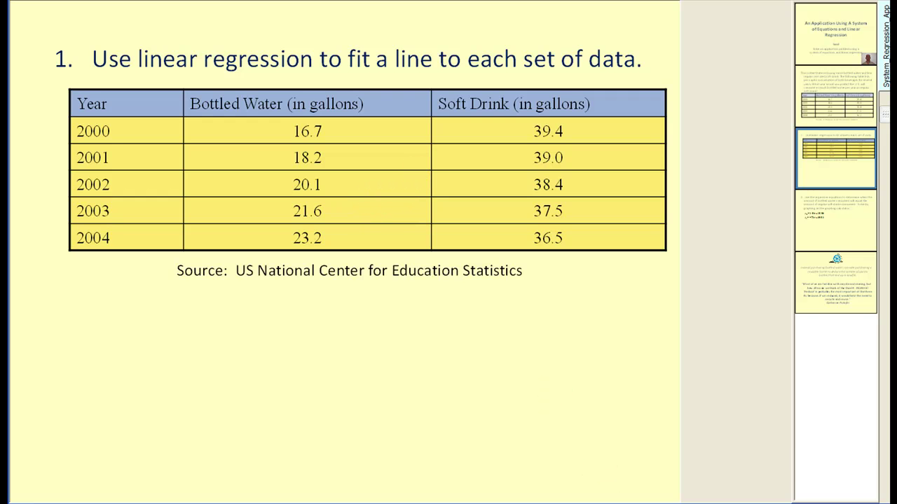
# Step: Switch to the TI-84 emulator and open the STAT list editor
pyautogui.hotkey('alt', 'Tab')
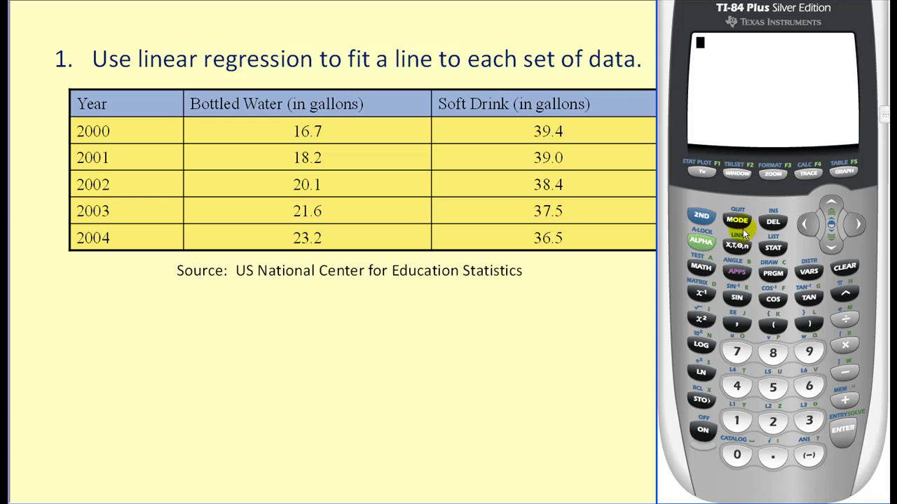
pyautogui.click(773, 252)
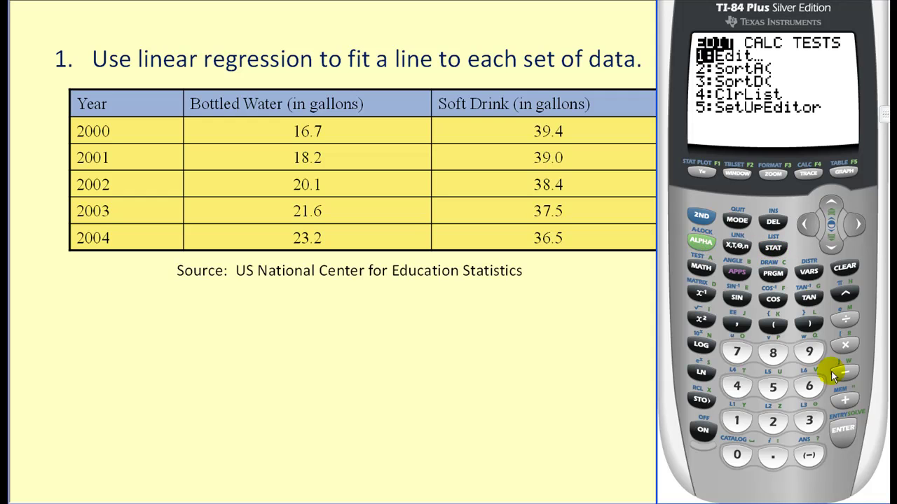
pyautogui.click(841, 429)
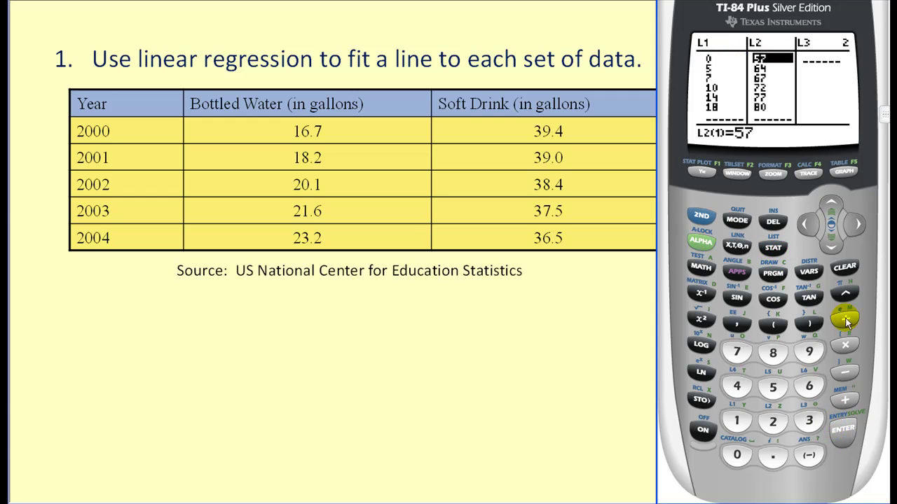
# Step: Clear all old values from lists L2 and L1
pyautogui.click(831, 203)
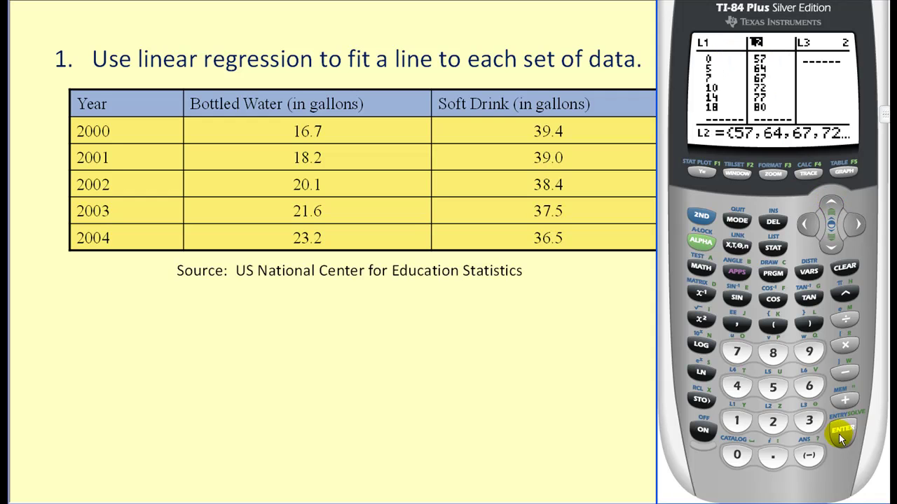
pyautogui.click(842, 267)
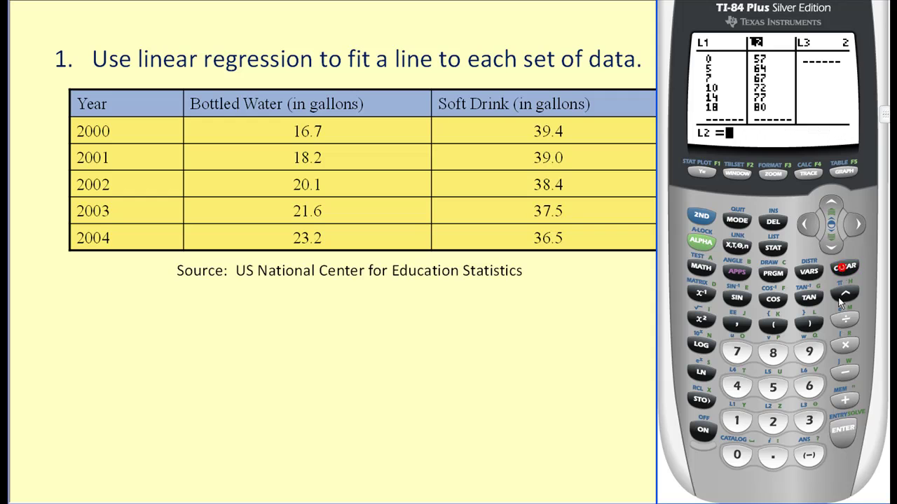
pyautogui.click(843, 435)
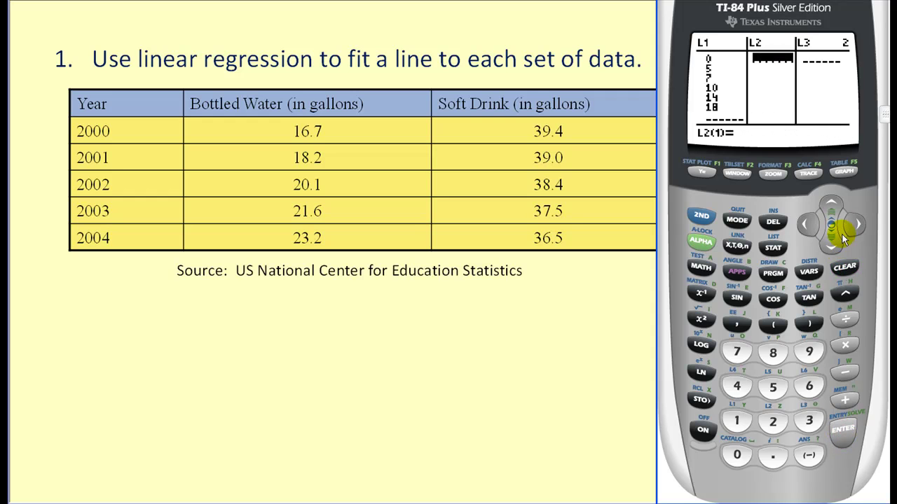
pyautogui.click(832, 203)
pyautogui.click(805, 224)
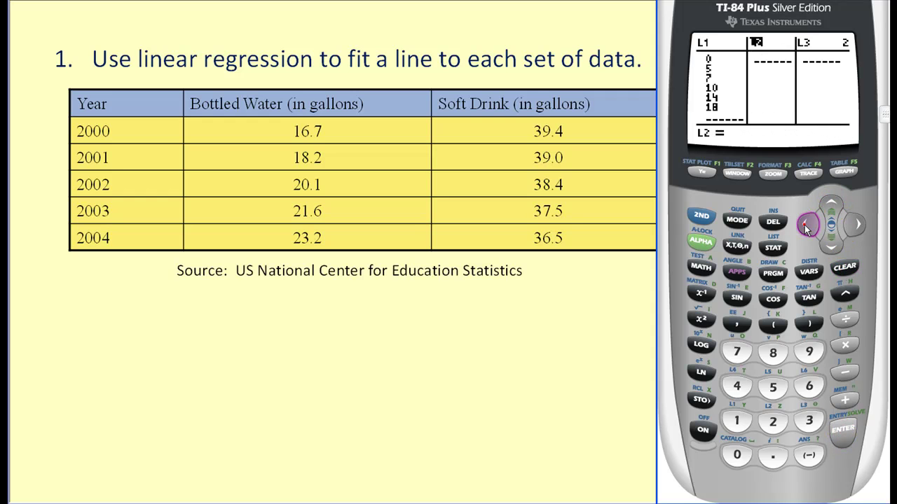
pyautogui.click(849, 282)
pyautogui.click(844, 268)
pyautogui.click(843, 430)
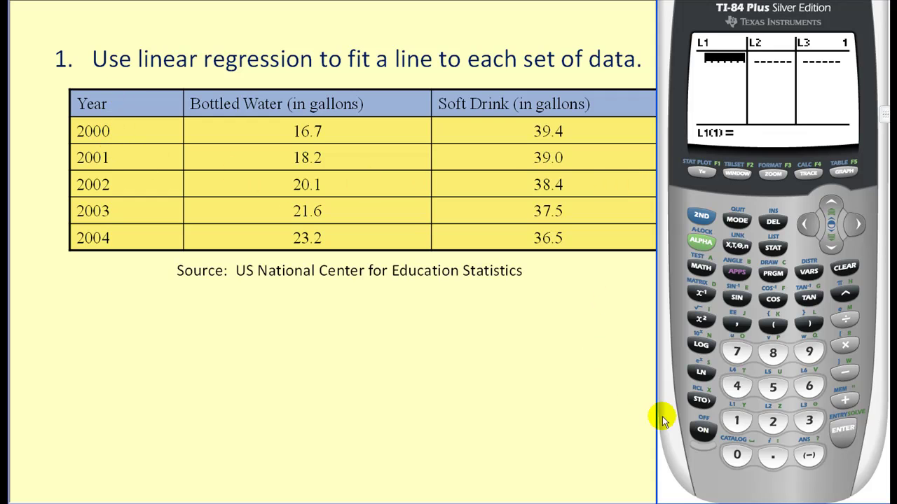
# Step: Enter the years 0, 1, 2, 3, 4 into list L1
pyautogui.click(737, 456)
pyautogui.click(841, 428)
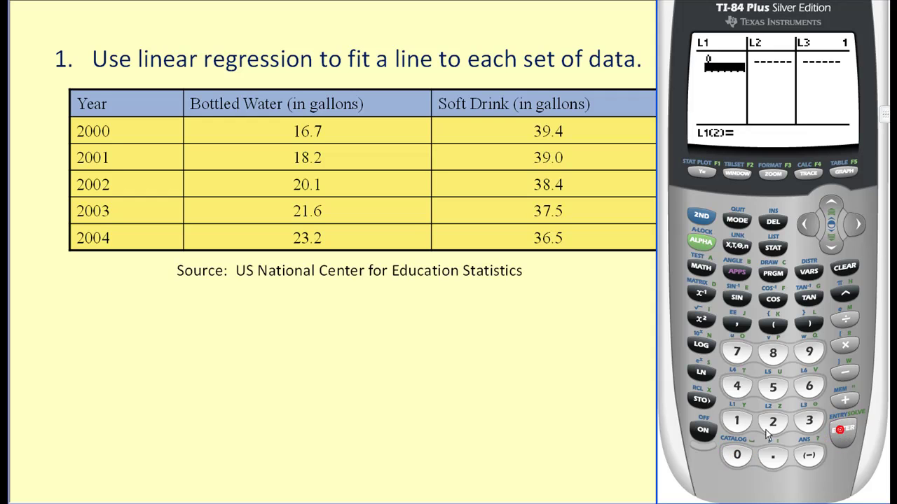
pyautogui.click(737, 423)
pyautogui.click(842, 428)
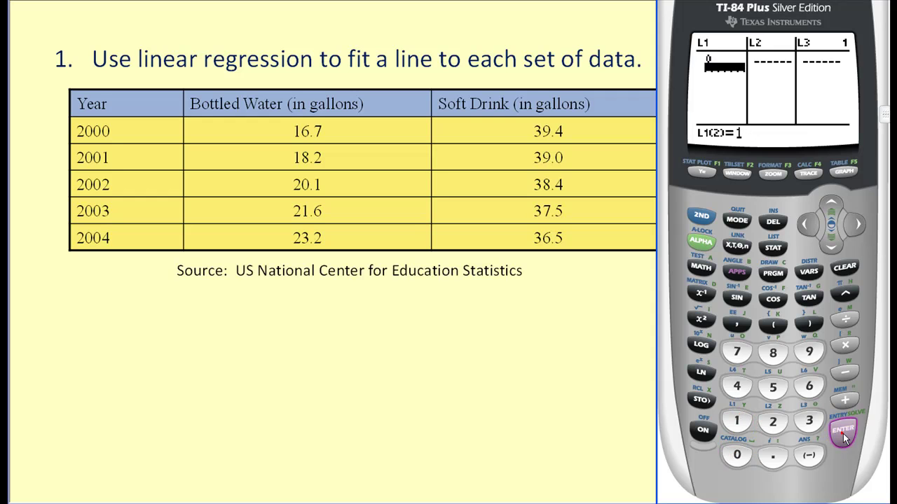
pyautogui.click(844, 430)
pyautogui.click(808, 421)
pyautogui.click(842, 429)
pyautogui.click(737, 386)
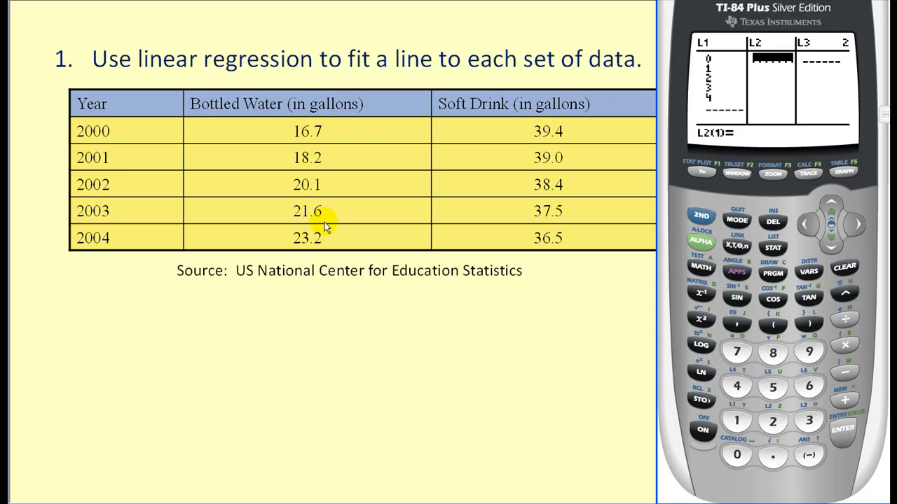
# Step: Enter bottled-water amounts 16.7, 18.2 and 20.1 into list L2
pyautogui.click(737, 421)
pyautogui.click(808, 386)
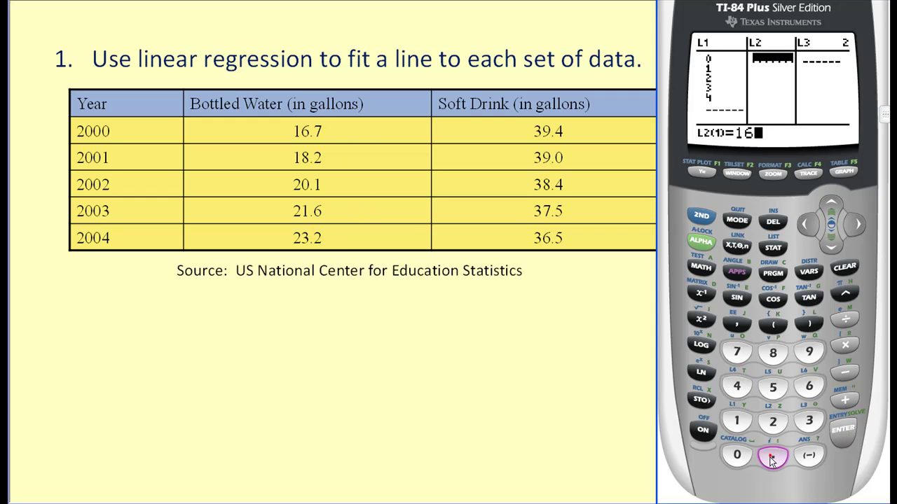
pyautogui.click(772, 456)
pyautogui.click(737, 352)
pyautogui.click(843, 430)
pyautogui.click(737, 421)
pyautogui.click(772, 353)
pyautogui.click(773, 456)
pyautogui.click(773, 421)
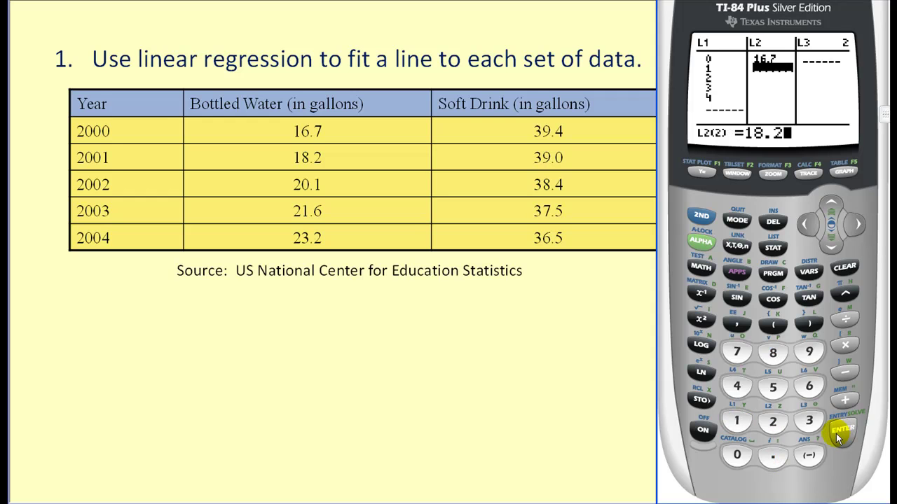
pyautogui.click(737, 421)
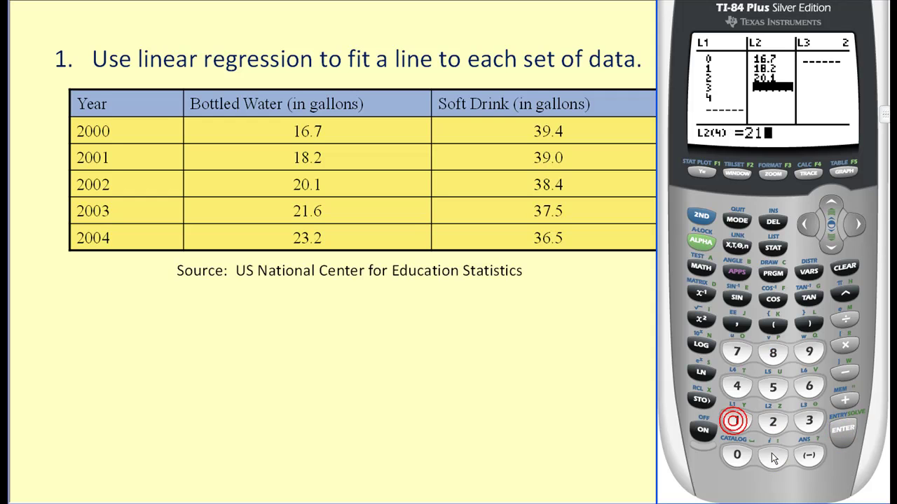
pyautogui.click(773, 456)
# Step: Finish L2 with 21.6 and 23.2
pyautogui.click(809, 386)
pyautogui.click(843, 430)
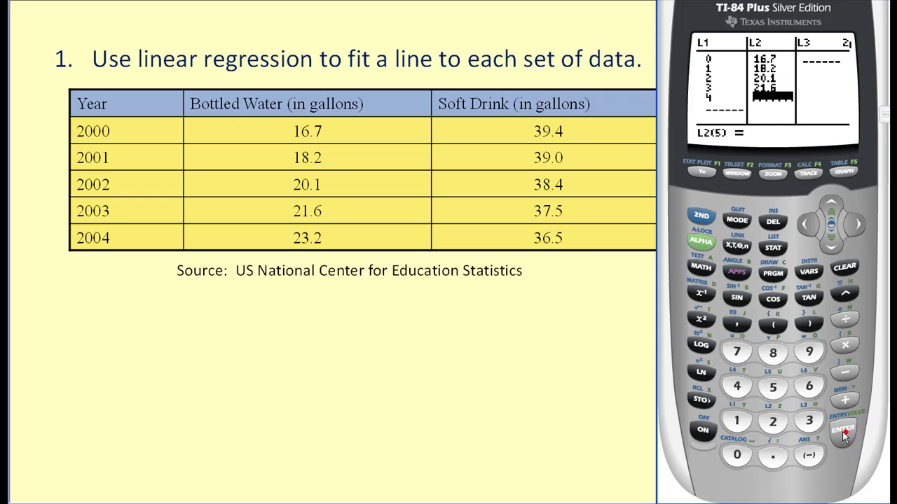
pyautogui.click(778, 423)
pyautogui.click(809, 421)
pyautogui.click(772, 456)
pyautogui.click(772, 421)
pyautogui.click(843, 430)
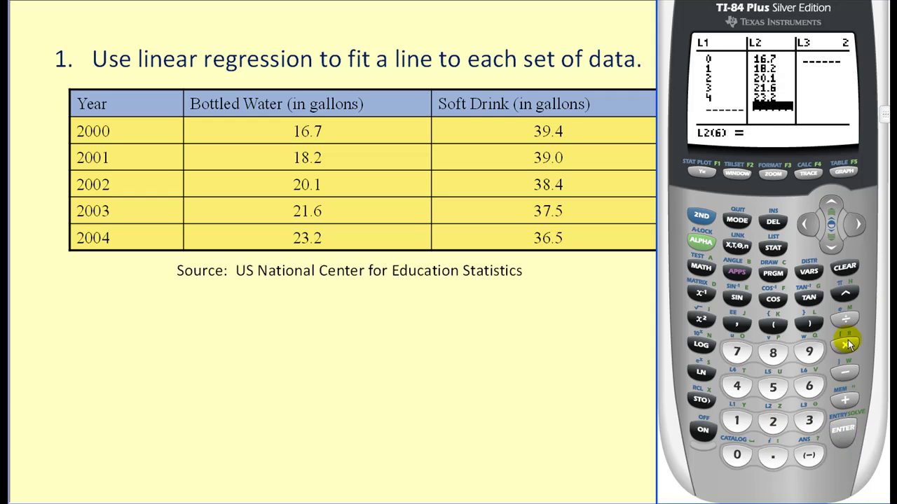
pyautogui.click(852, 224)
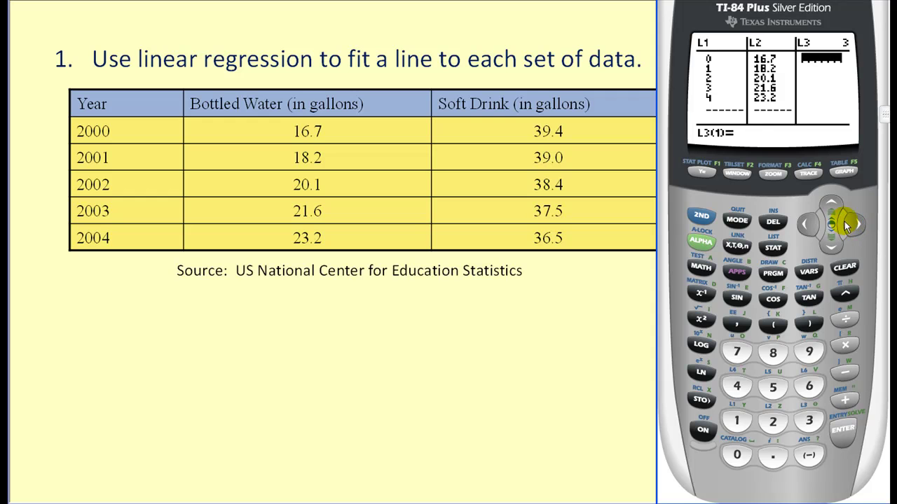
# Step: Enter soft-drink amounts 39.4, 39, 38.4, 37.5 and 36.5 into list L3
pyautogui.click(807, 419)
pyautogui.click(809, 352)
pyautogui.click(771, 455)
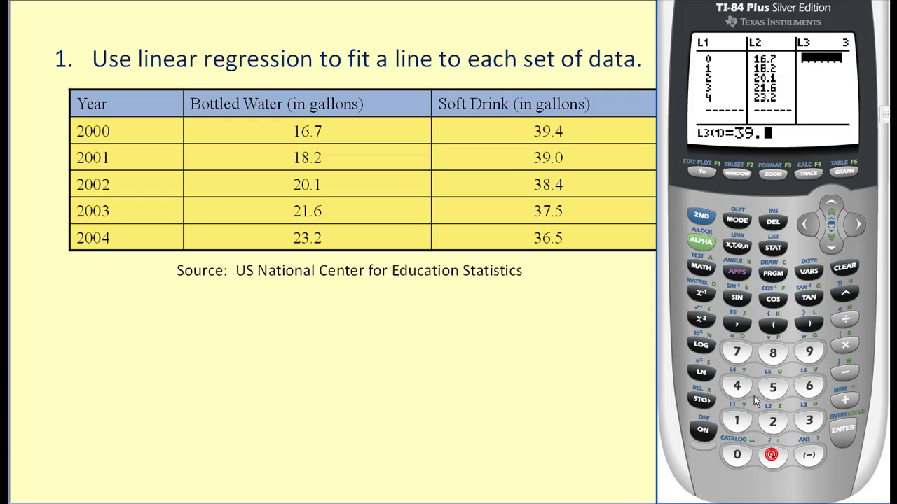
pyautogui.click(843, 430)
pyautogui.click(808, 421)
pyautogui.click(809, 352)
pyautogui.click(843, 433)
pyautogui.click(809, 421)
pyautogui.click(773, 352)
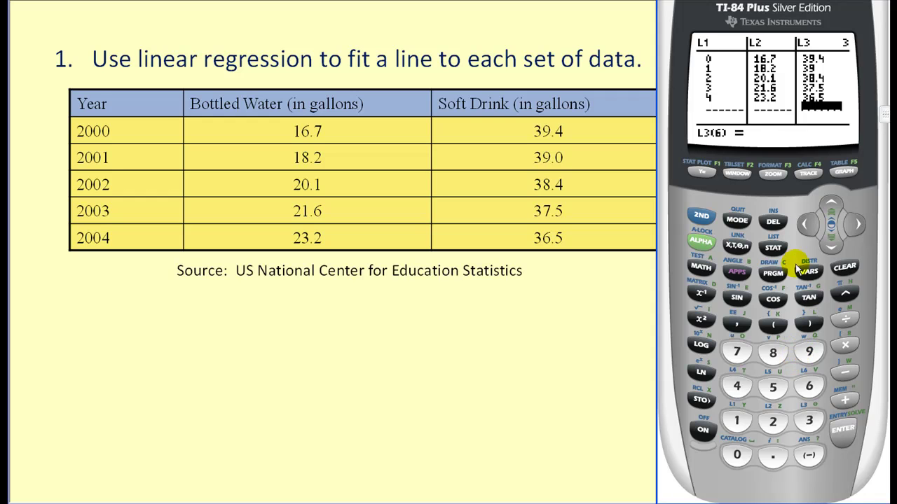
pyautogui.click(774, 250)
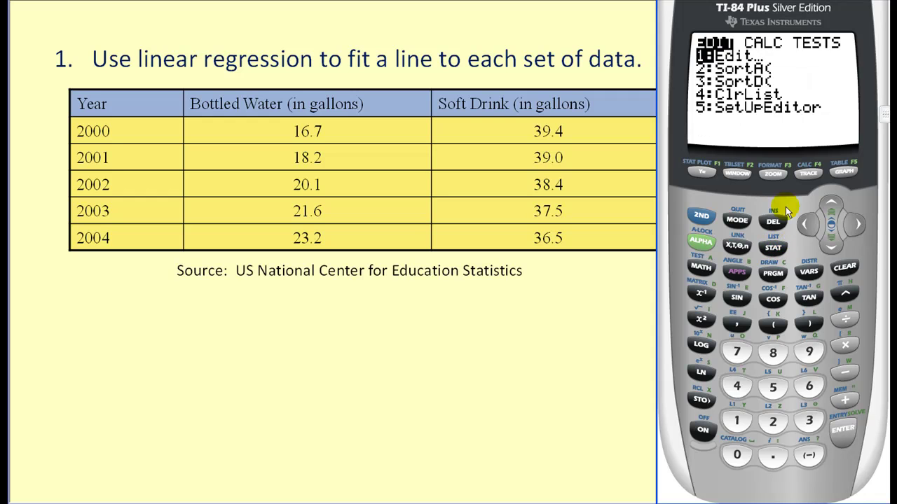
# Step: Run LinReg(ax+b) on L1 and L2, stored to Y1, giving a=1.64 and b=16.68
pyautogui.click(856, 224)
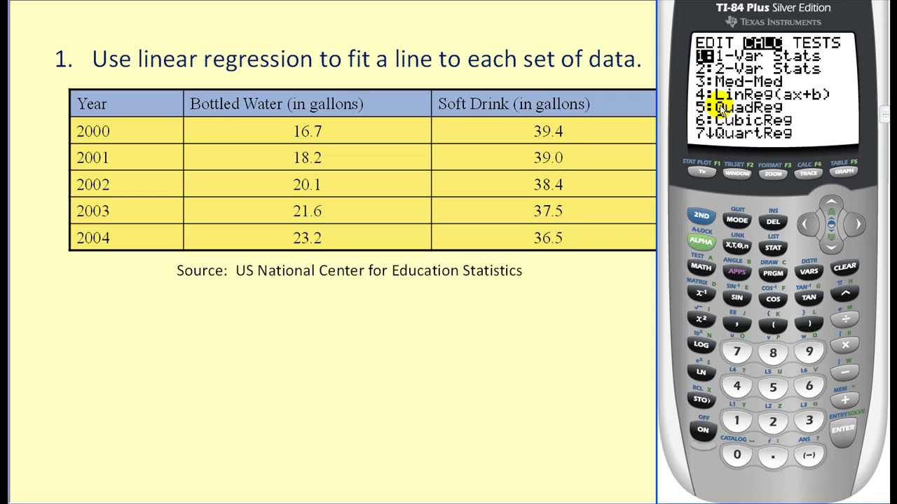
pyautogui.click(737, 389)
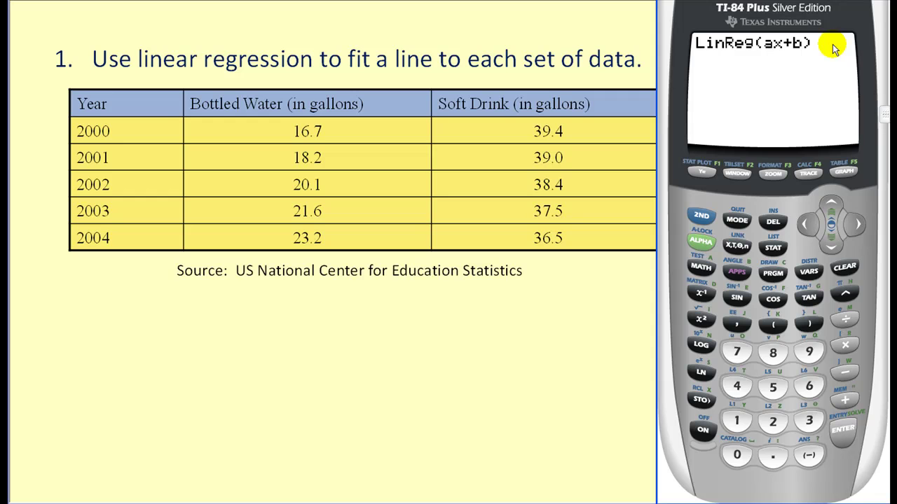
pyautogui.click(809, 273)
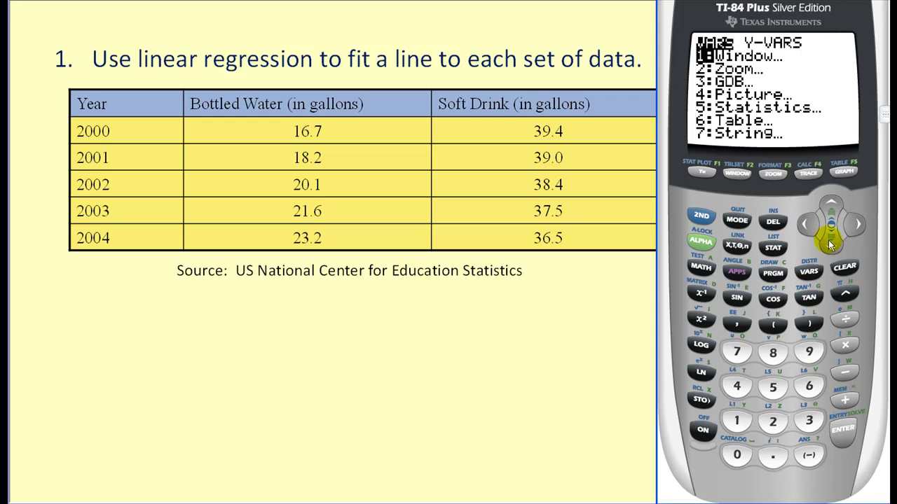
pyautogui.click(856, 225)
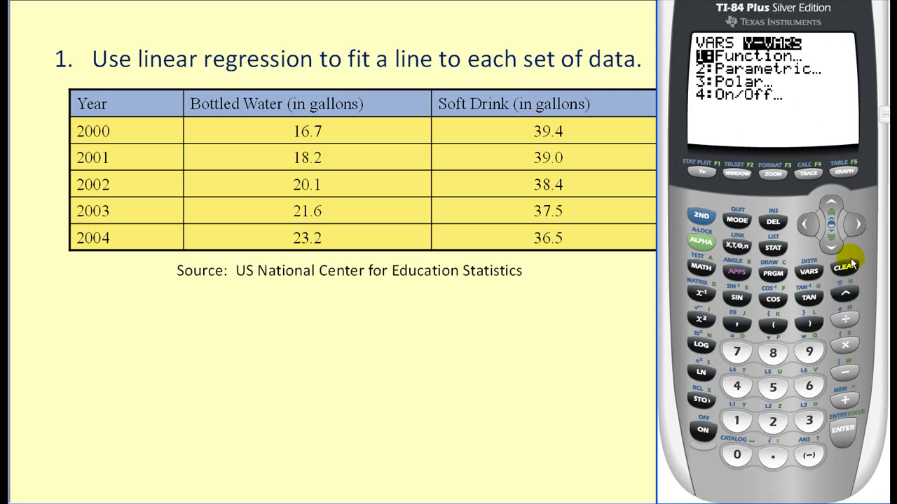
pyautogui.click(843, 438)
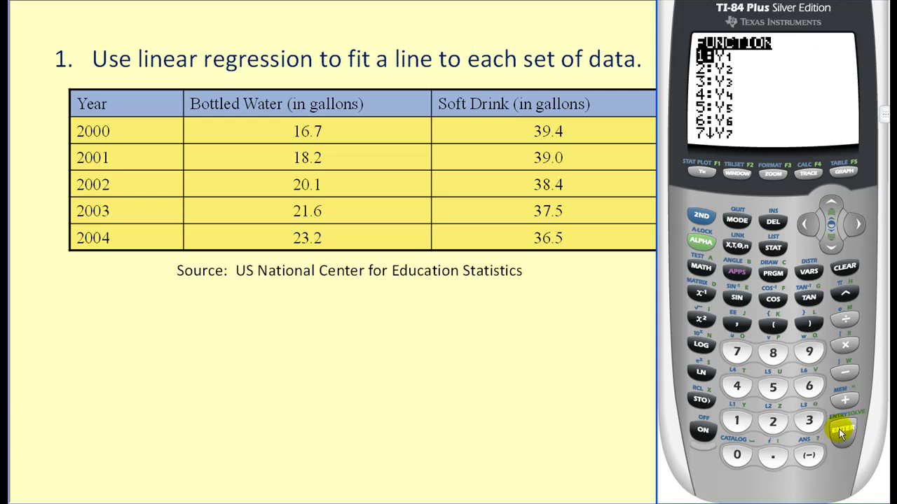
pyautogui.click(844, 435)
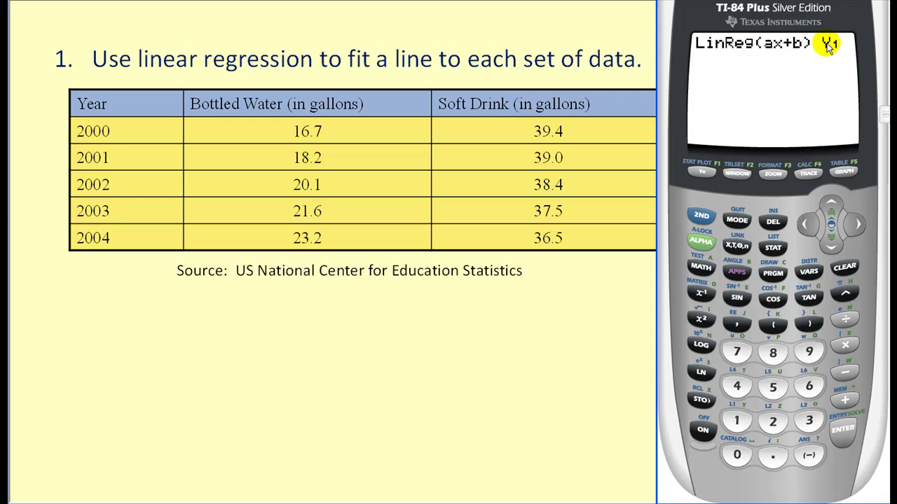
pyautogui.click(842, 434)
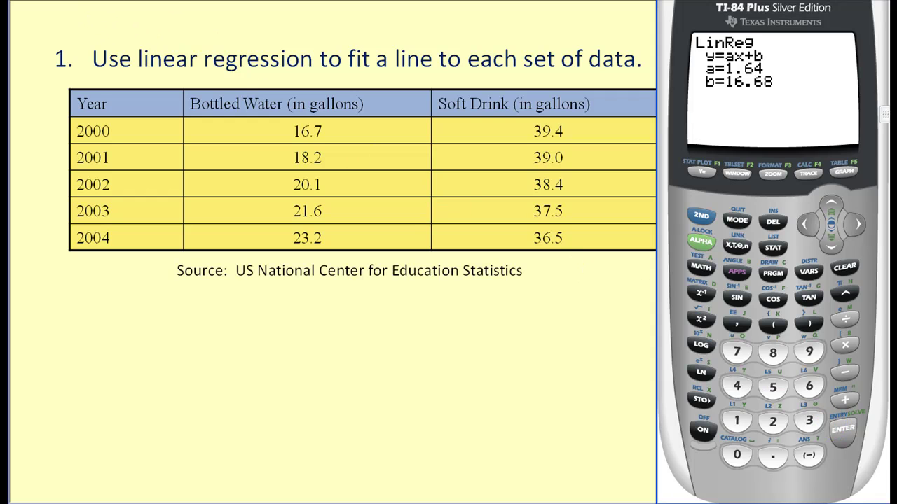
# Step: Handwrite 'y_w = 1.64x + 16.68' beneath the data table on the slide
pyautogui.moveTo(126, 316)
pyautogui.mouseDown()
pyautogui.moveTo(143, 335)
pyautogui.moveTo(171, 314)
pyautogui.moveTo(192, 334)
pyautogui.mouseUp()
pyautogui.click(203, 328)
pyautogui.moveTo(223, 305)
pyautogui.mouseDown()
pyautogui.moveTo(219, 319)
pyautogui.moveTo(237, 320)
pyautogui.mouseUp()
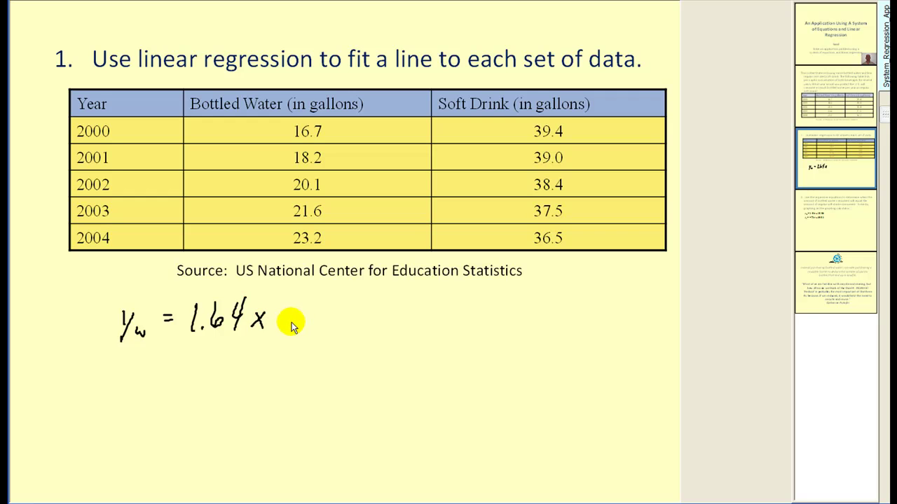
pyautogui.click(336, 324)
pyautogui.moveTo(358, 302)
pyautogui.mouseDown()
pyautogui.moveTo(347, 323)
pyautogui.moveTo(381, 307)
pyautogui.mouseUp()
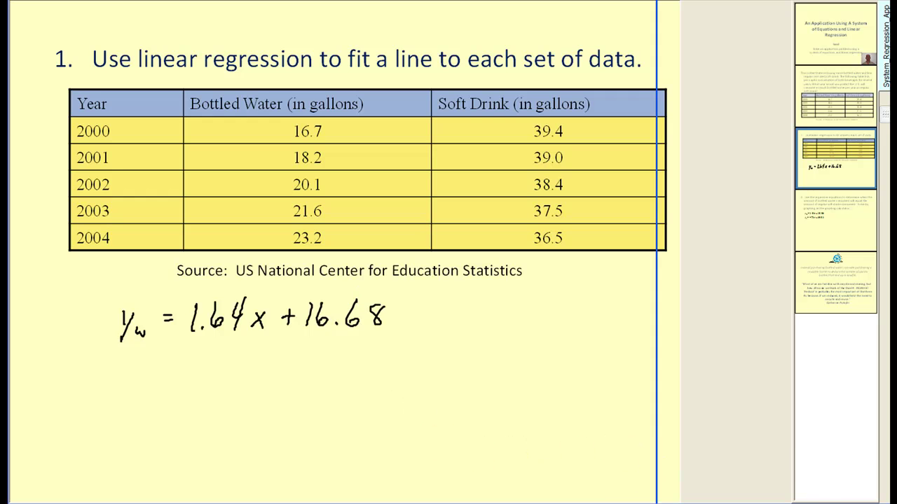
pyautogui.click(604, 502)
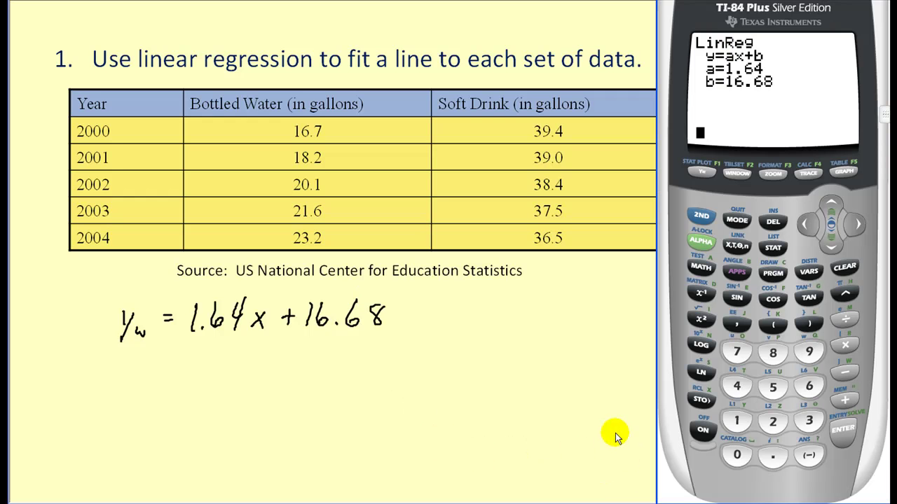
# Step: Check the Y1 equation, return to the home screen, and select LinReg(ax+b)
pyautogui.click(702, 173)
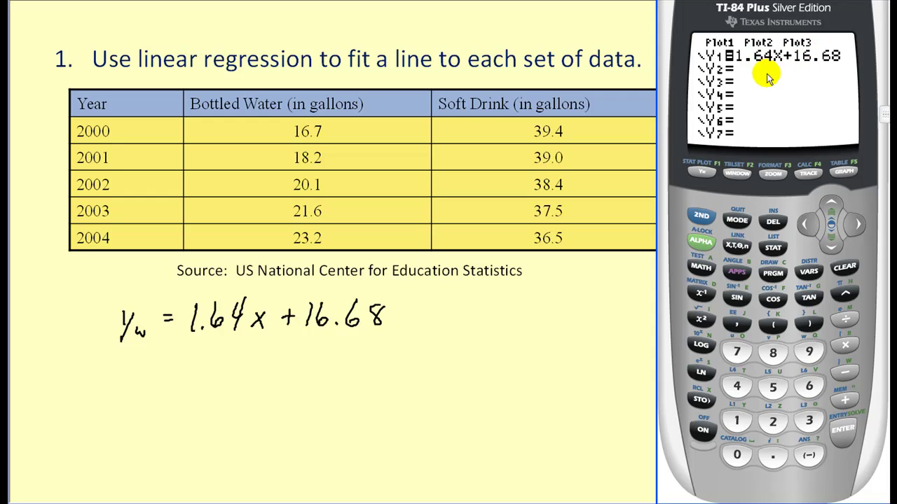
pyautogui.click(702, 218)
pyautogui.click(732, 228)
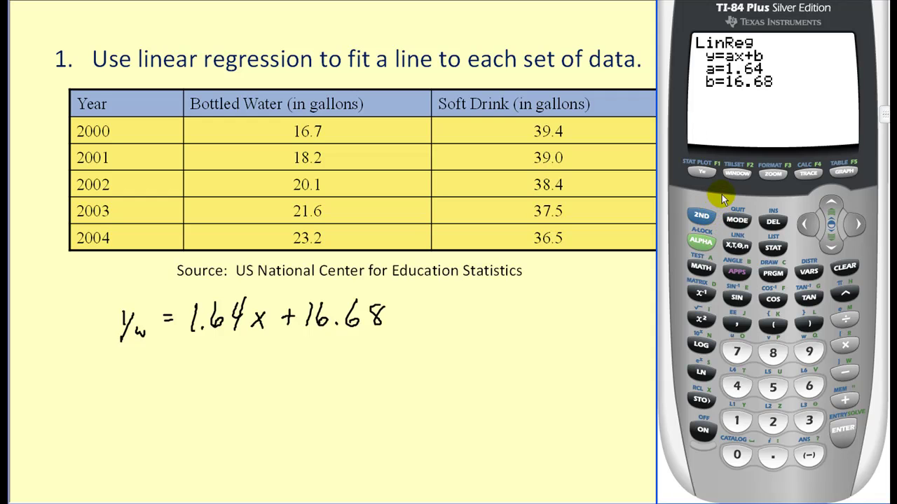
pyautogui.click(774, 250)
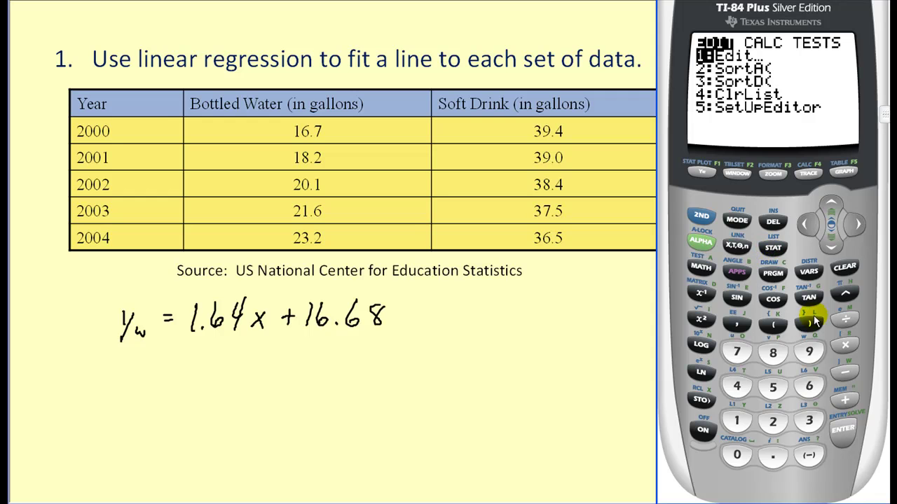
pyautogui.click(857, 224)
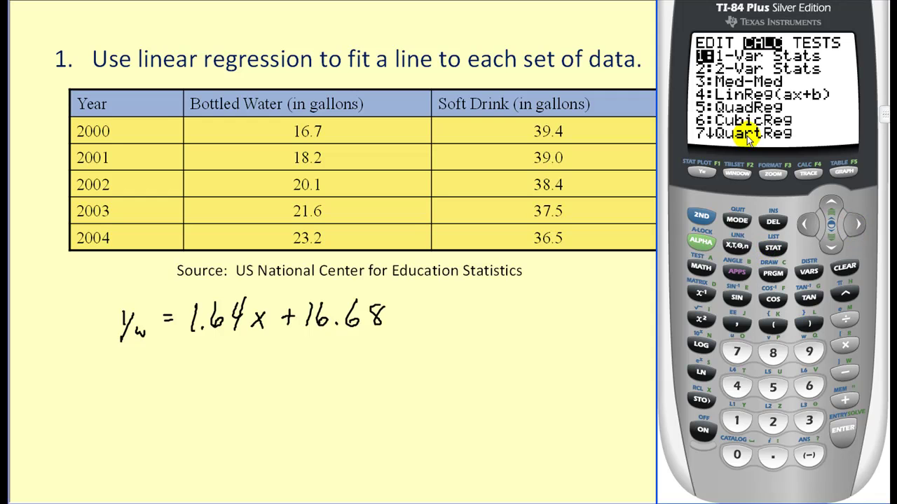
pyautogui.click(736, 387)
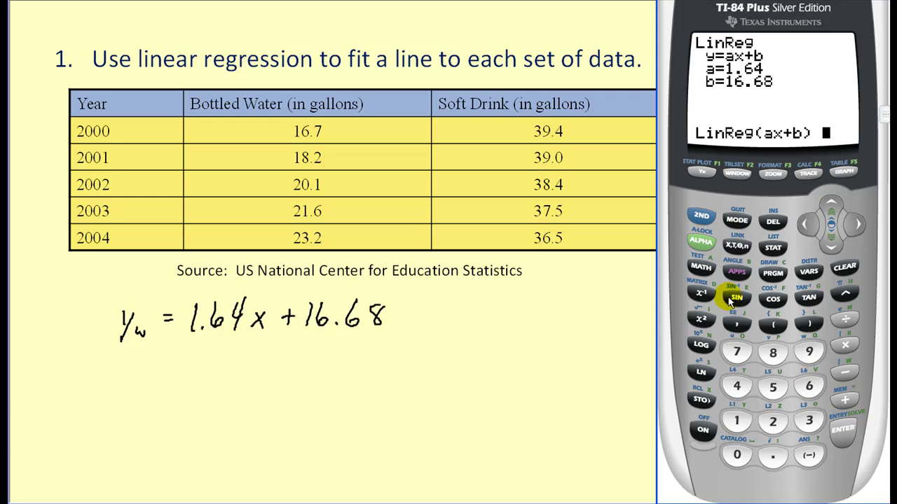
# Step: Run the regression on L1 and L3, stored to Y2, giving a=-.73 and b=39.62
pyautogui.click(699, 217)
pyautogui.click(734, 421)
pyautogui.click(736, 325)
pyautogui.click(701, 217)
pyautogui.click(808, 420)
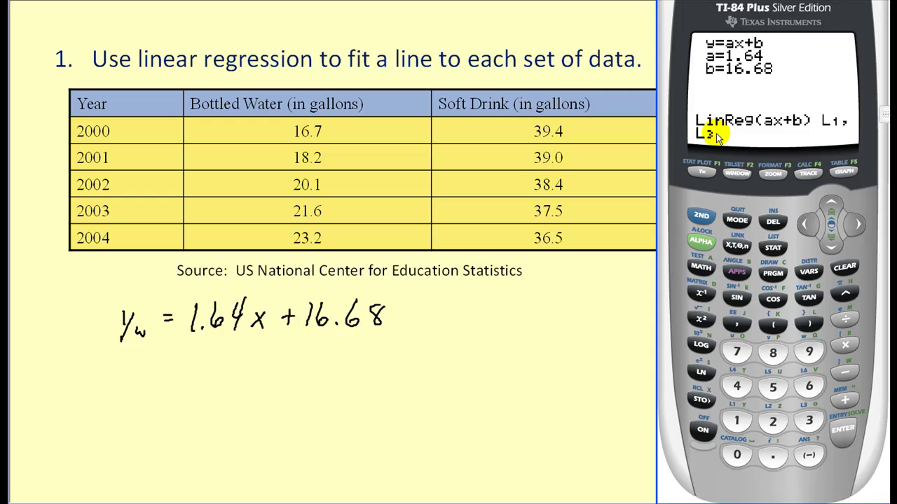
pyautogui.click(736, 327)
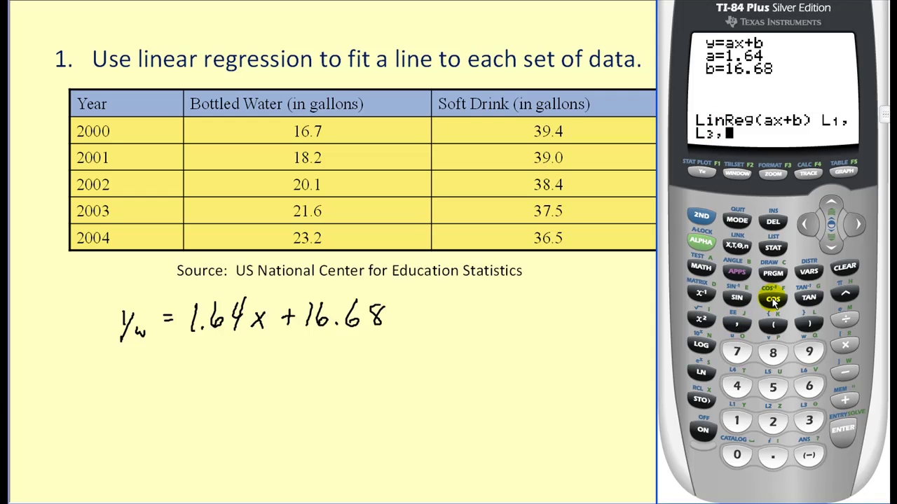
pyautogui.click(810, 273)
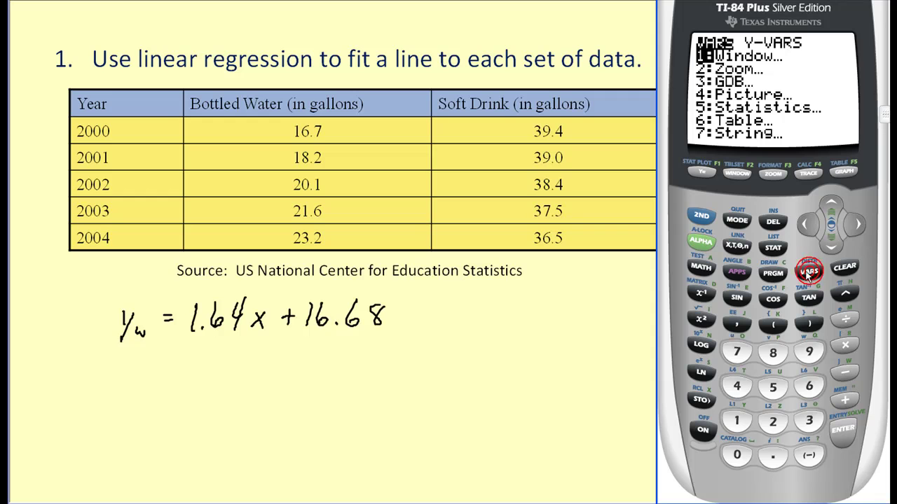
pyautogui.click(857, 225)
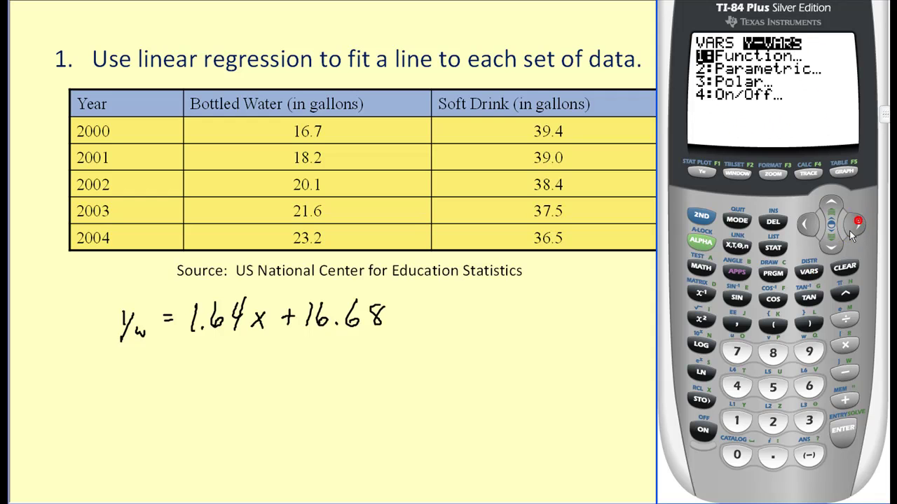
pyautogui.click(846, 433)
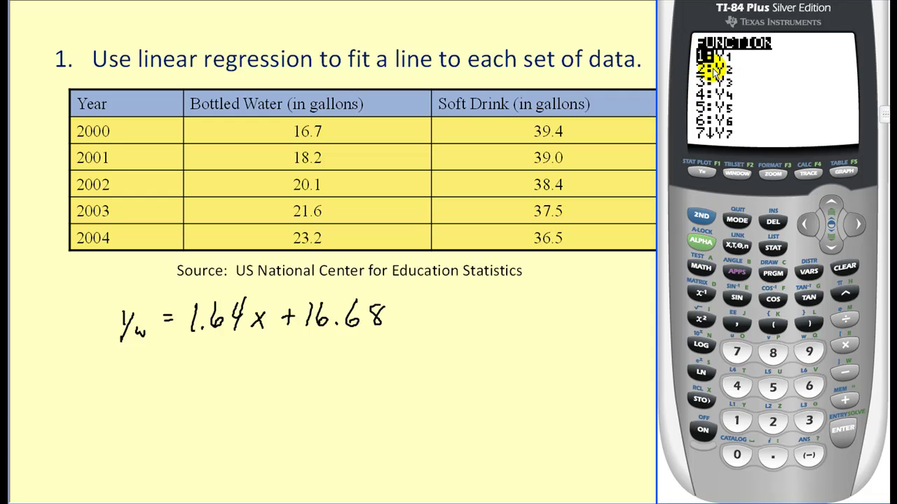
pyautogui.click(832, 248)
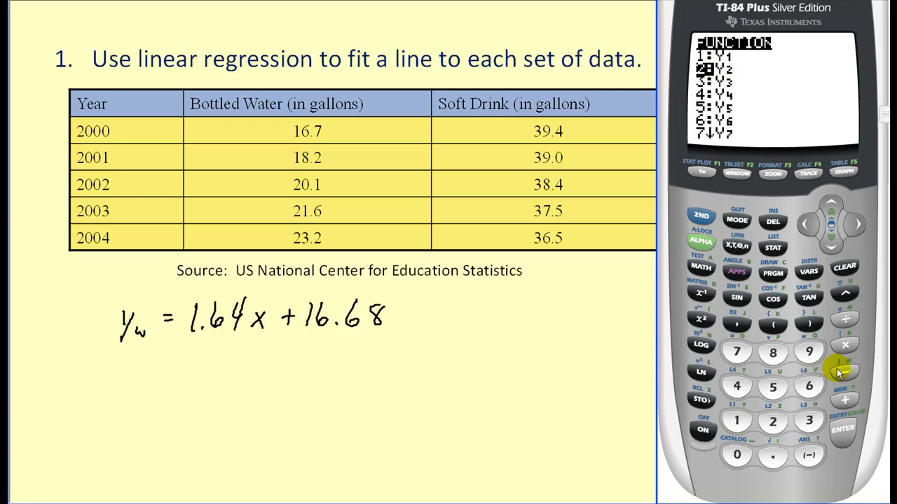
pyautogui.click(841, 433)
pyautogui.click(842, 441)
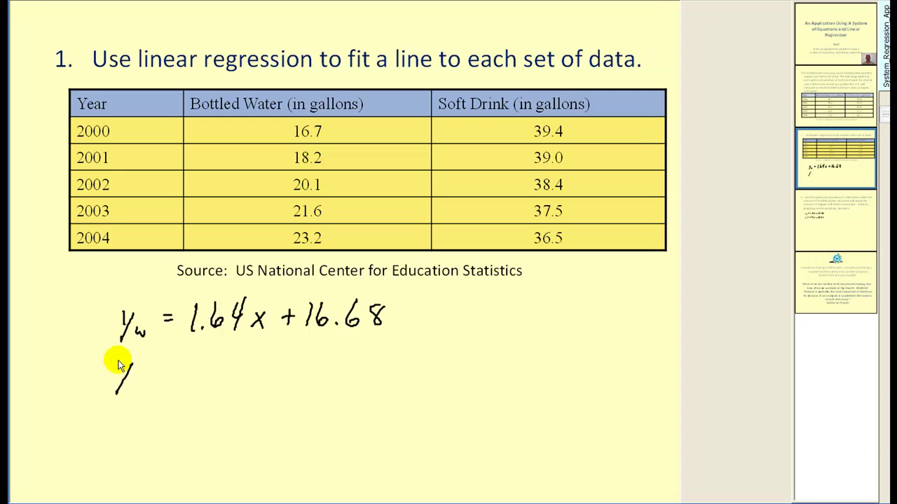
# Step: Handwrite 'y_s = -.73x + 39.62' under the water equation and advance to the graphing slide
pyautogui.moveTo(132, 364)
pyautogui.mouseDown()
pyautogui.moveTo(118, 394)
pyautogui.moveTo(137, 384)
pyautogui.moveTo(131, 389)
pyautogui.mouseUp()
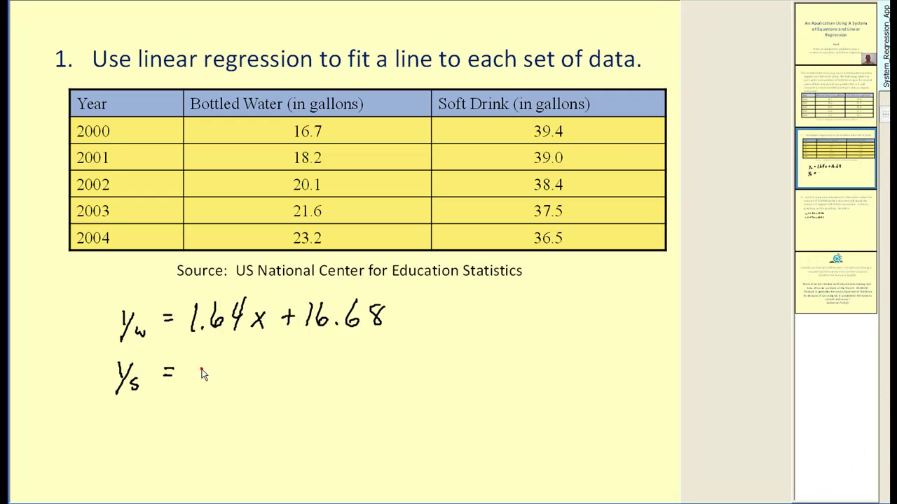
pyautogui.moveTo(201, 370); pyautogui.dragTo(210, 371)
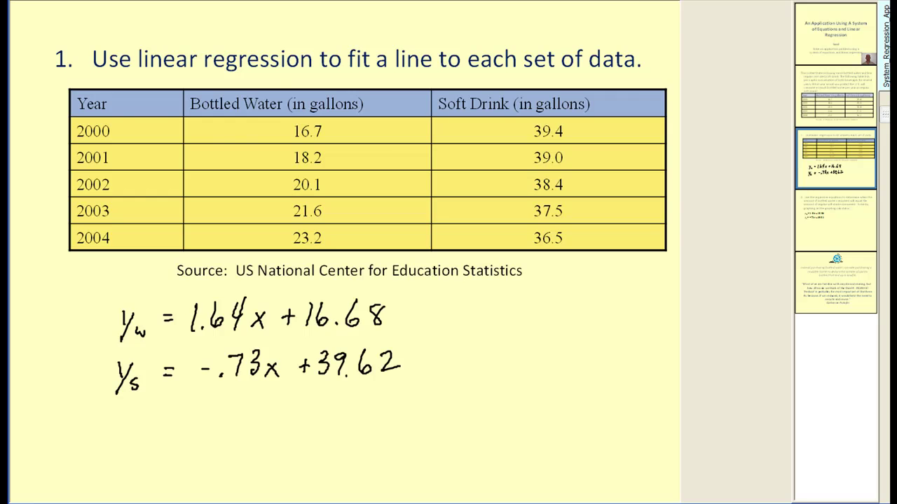
pyautogui.press('Right')
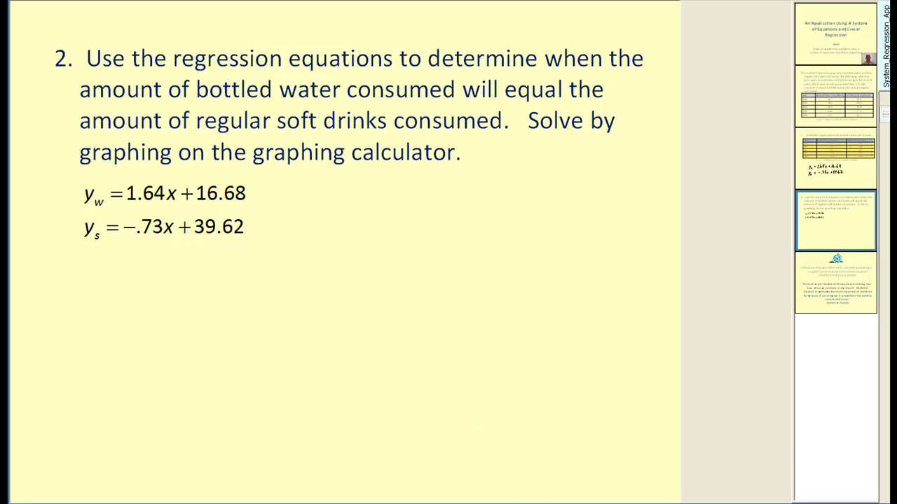
pyautogui.hotkey('alt', 'Tab')
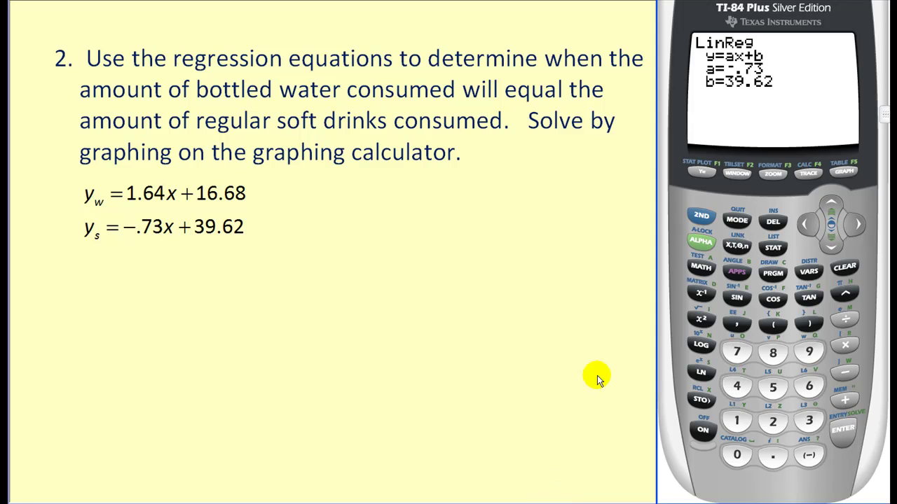
# Step: Check the Y1 and Y2 equations and set the window's x-range to 0–15
pyautogui.click(699, 173)
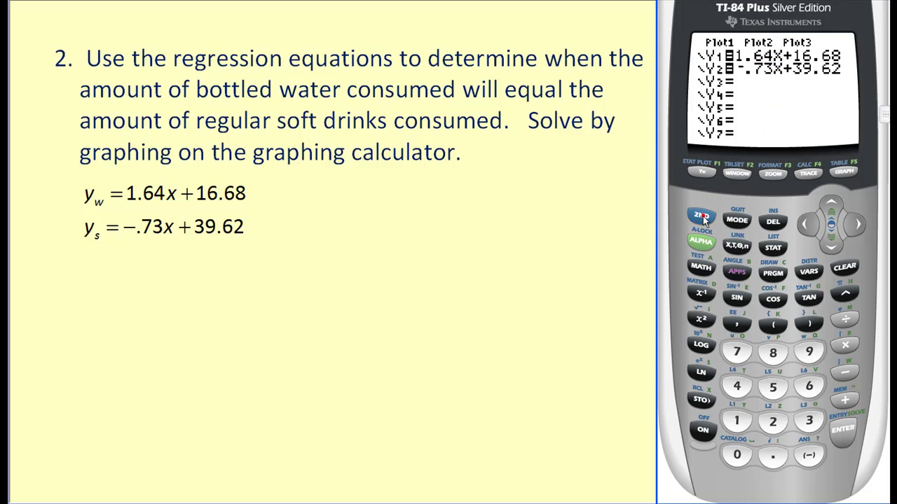
pyautogui.click(737, 173)
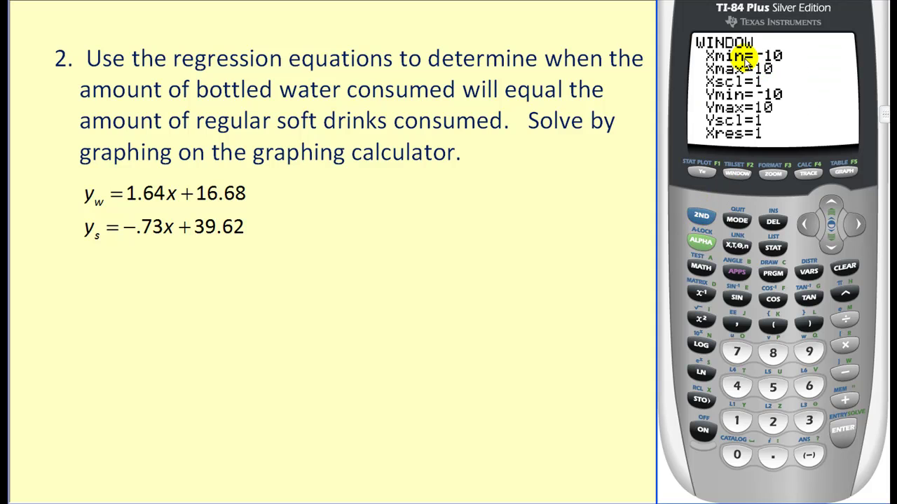
pyautogui.click(737, 455)
pyautogui.click(843, 428)
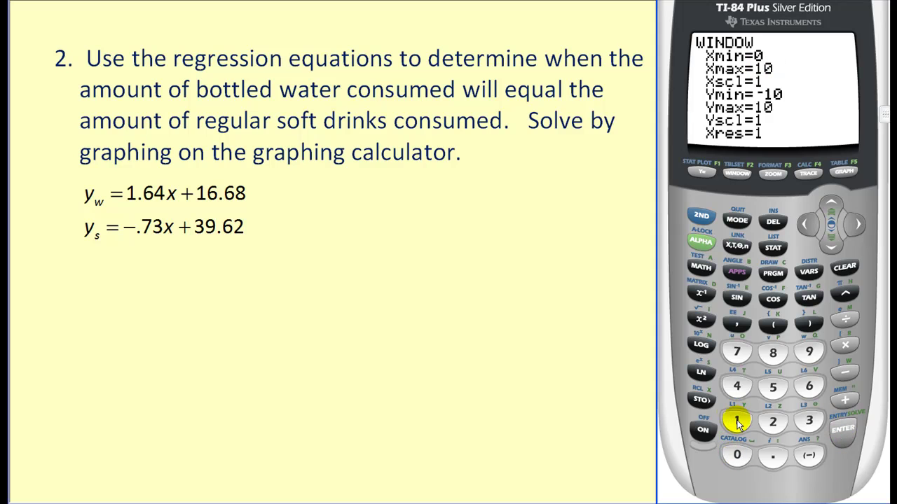
pyautogui.click(735, 422)
pyautogui.click(773, 387)
pyautogui.click(843, 430)
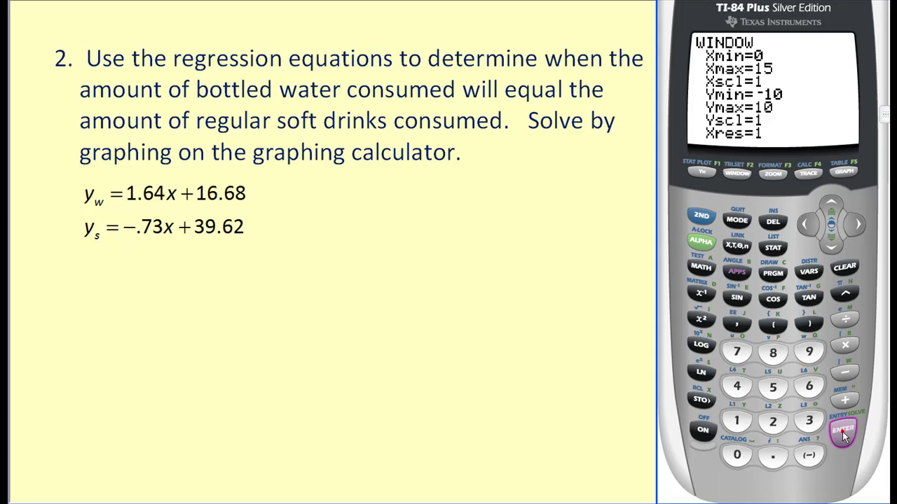
# Step: Set the y-range to 0–40 and graph both regression lines
pyautogui.press('0')
pyautogui.click(842, 431)
pyautogui.click(737, 389)
pyautogui.click(737, 456)
pyautogui.click(833, 432)
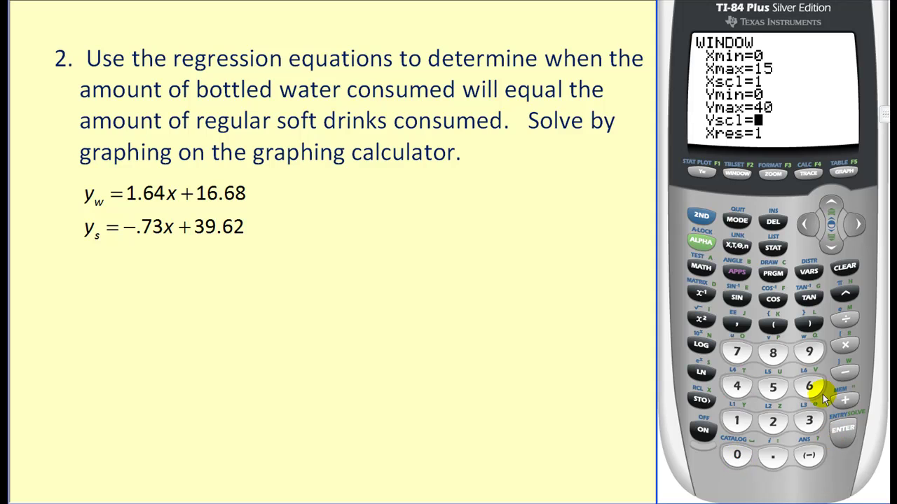
pyautogui.click(845, 172)
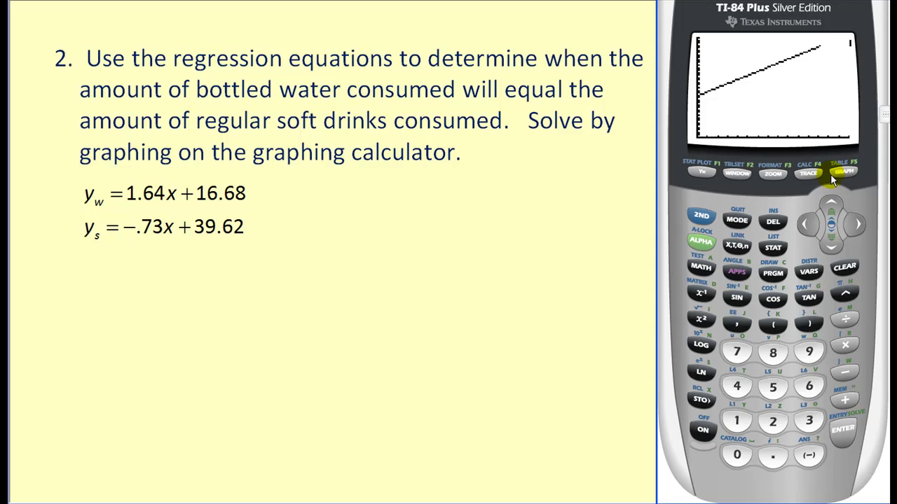